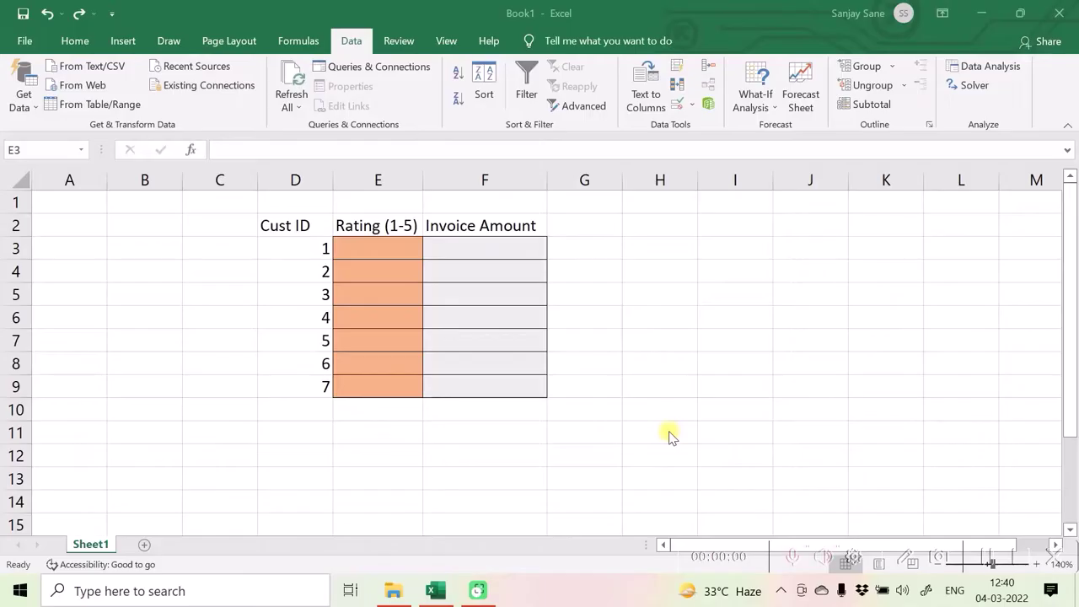
Select the Rating cells E3:E9 and open the Data Validation dialog
left_click(378, 241)
left_click_drag(379, 242, 371, 387)
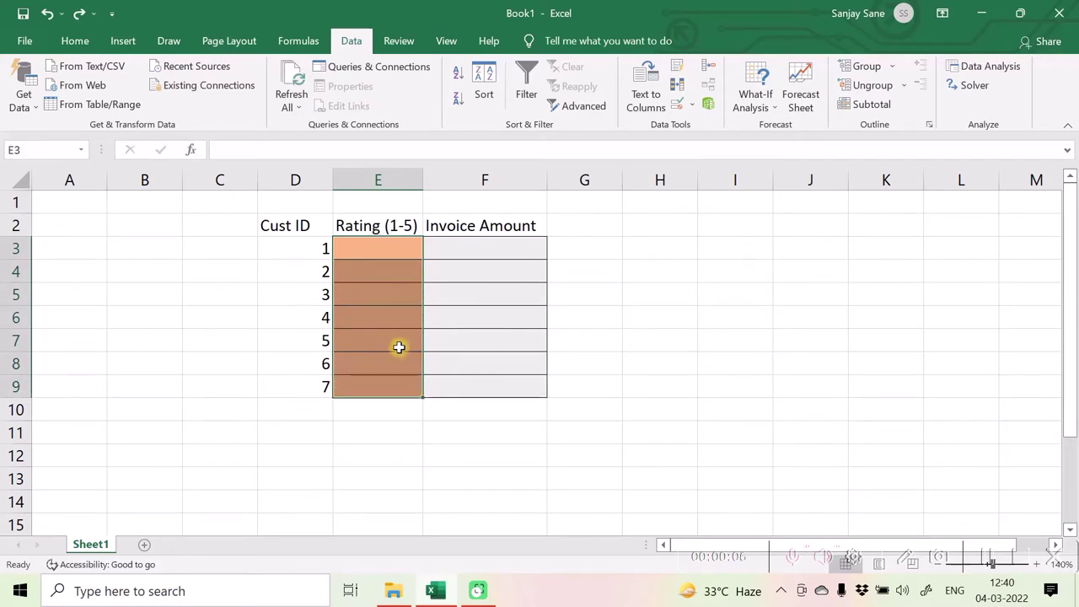
left_click(392, 251)
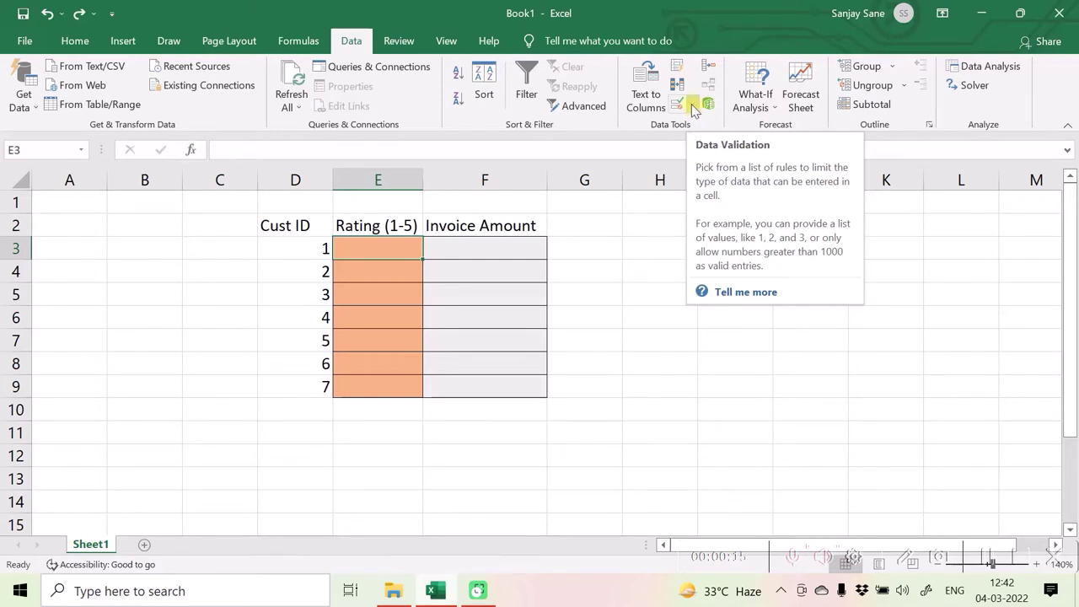
left_click(693, 107)
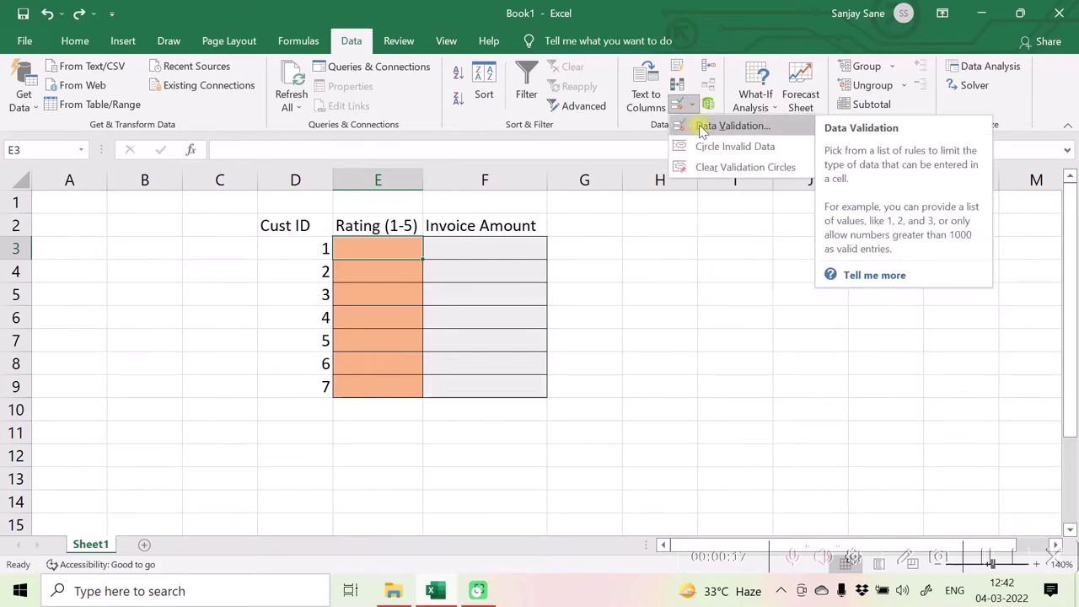
left_click(700, 131)
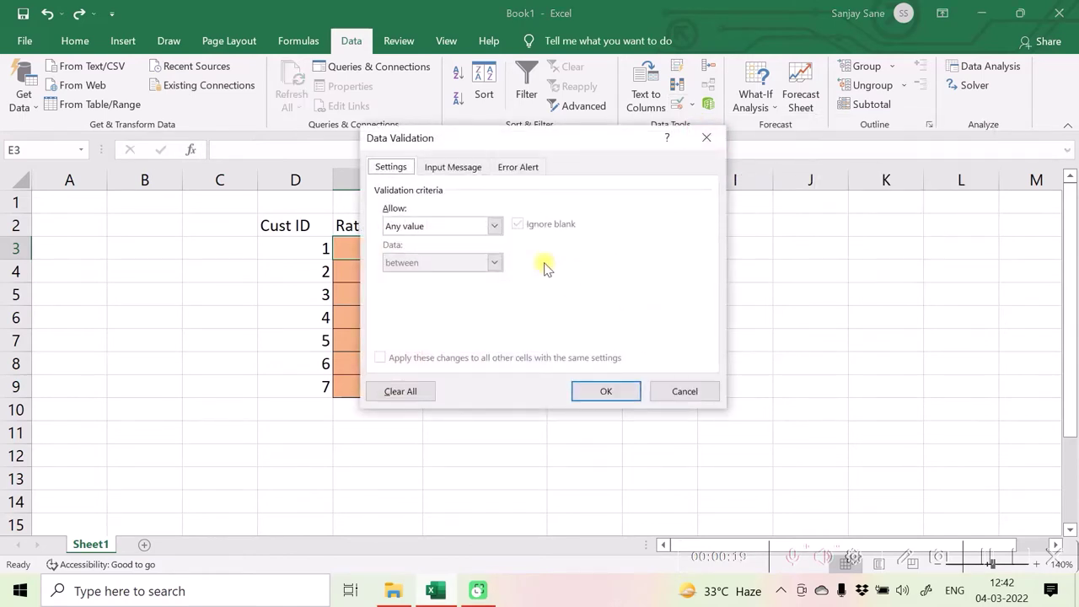
left_click_drag(540, 138, 684, 138)
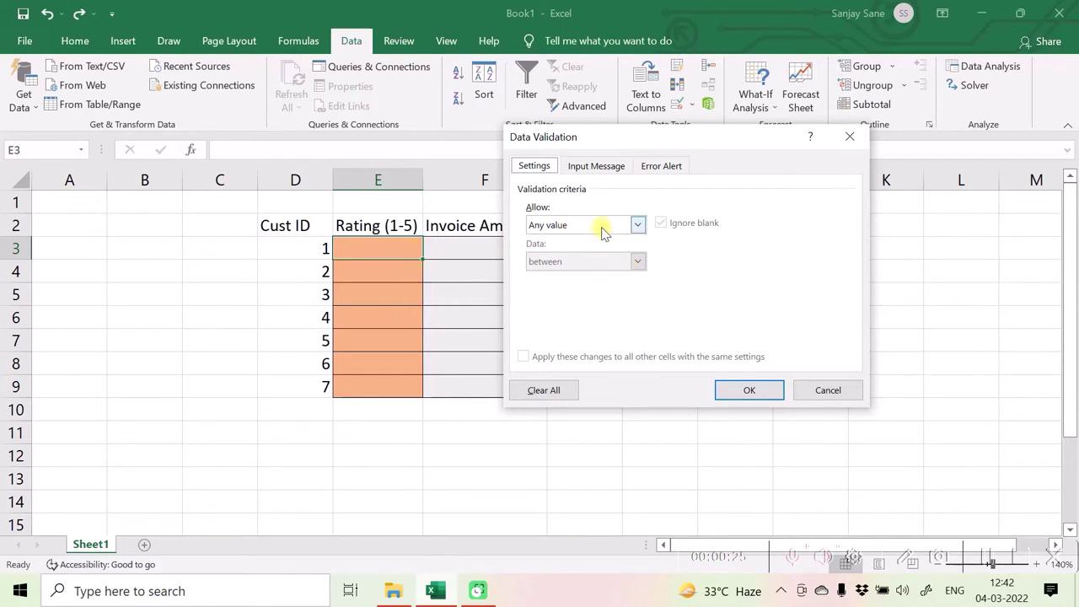
Allow only whole numbers with minimum 1 and maximum 5
left_click(638, 225)
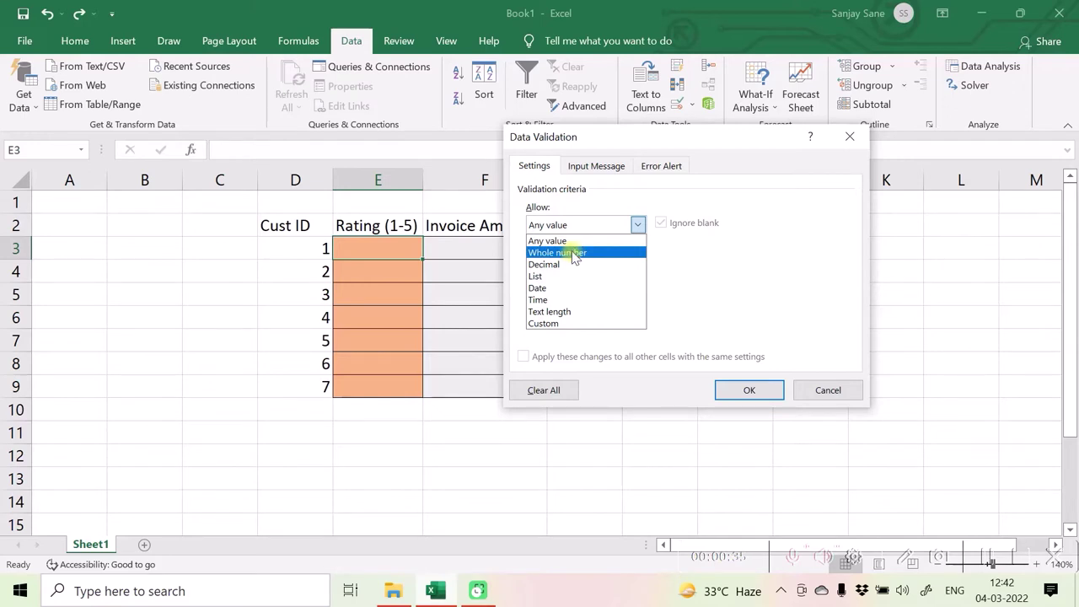
left_click(574, 253)
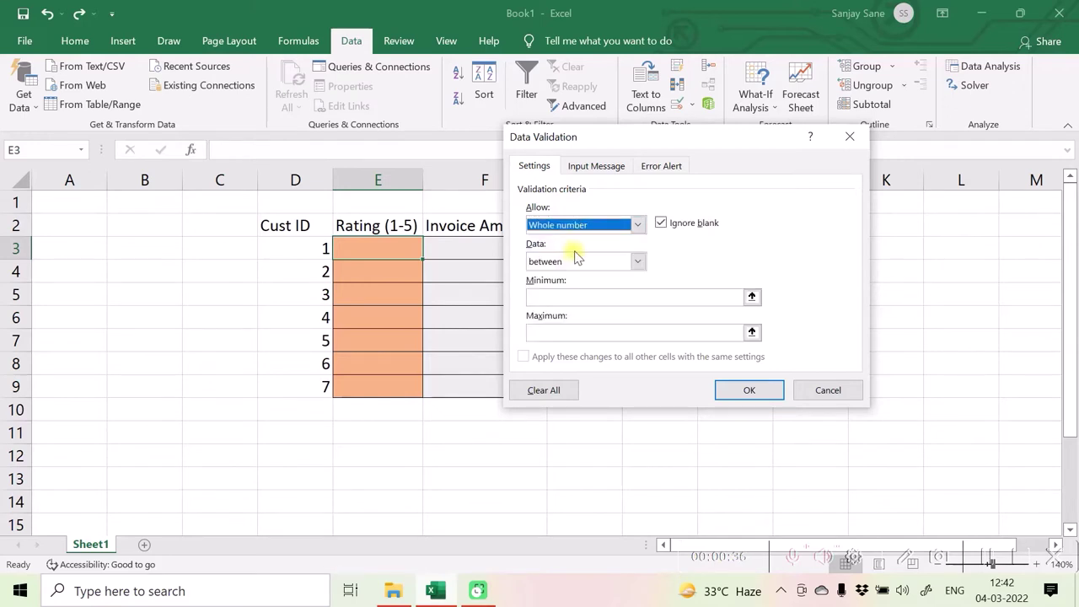
left_click(548, 298)
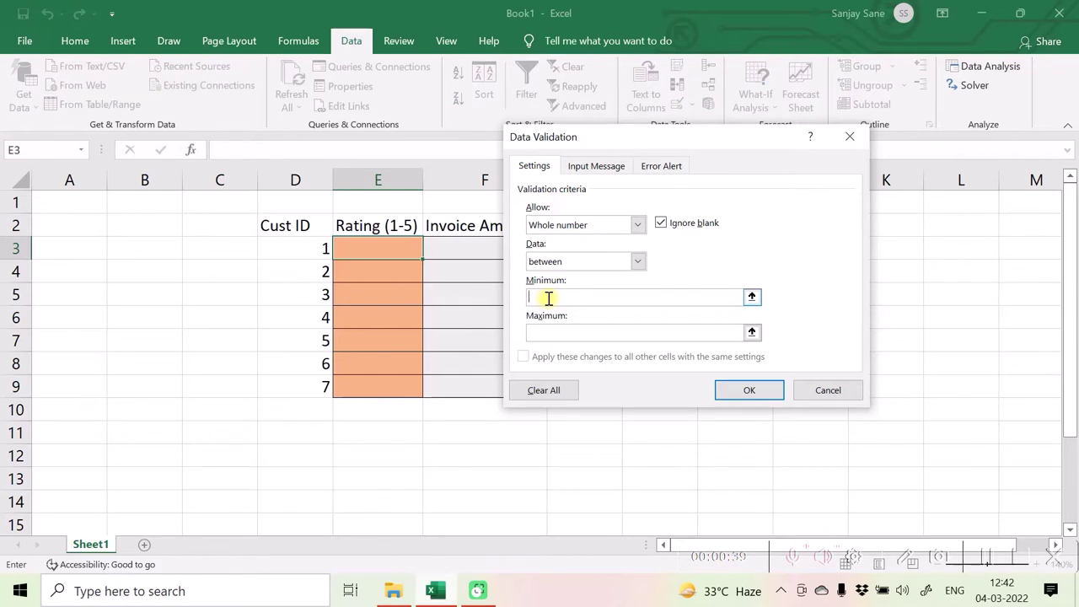
type("1")
left_click(542, 332)
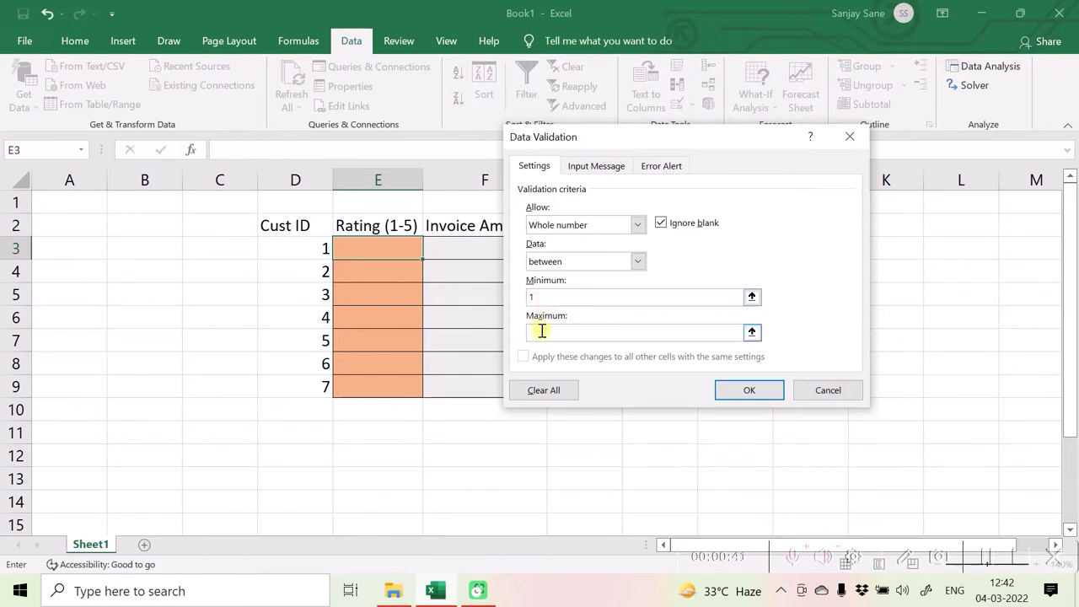
type("5")
Uncheck 'Show input message when cell is selected' and view the Error Alert settings
left_click(595, 167)
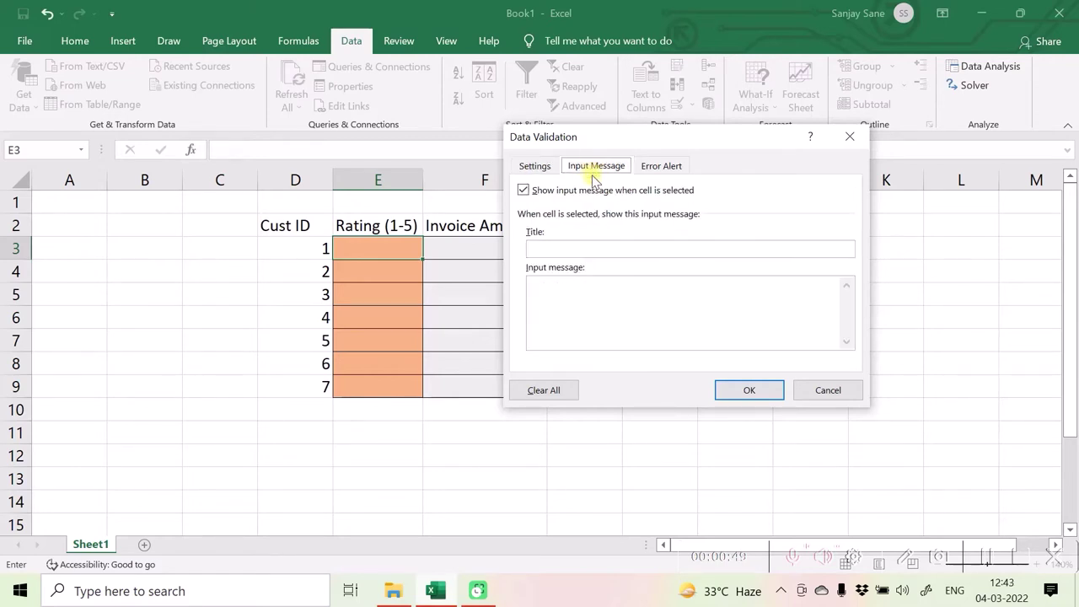
left_click(662, 166)
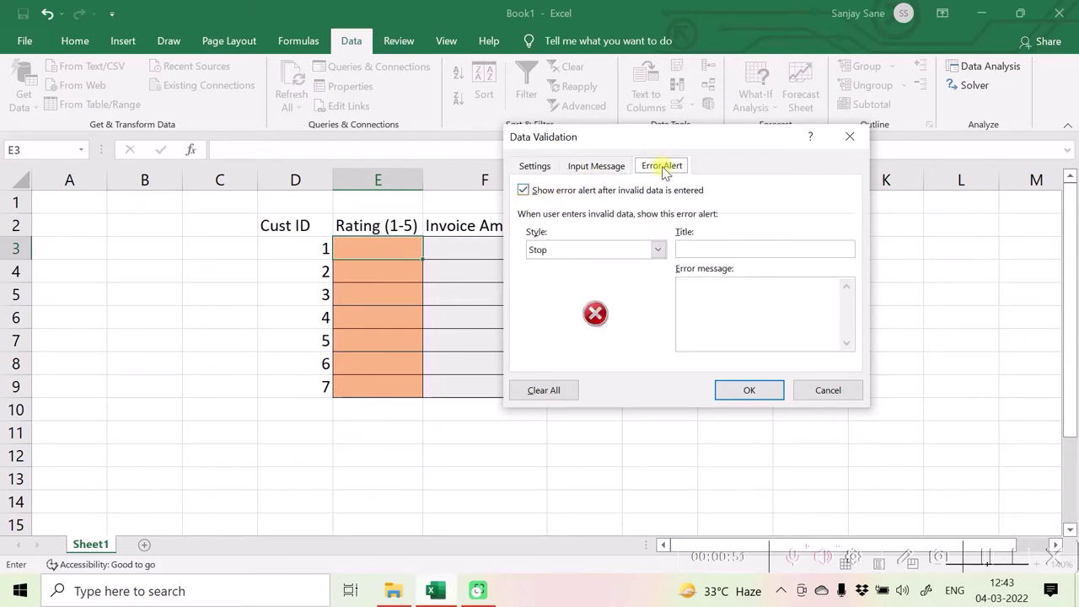
left_click(605, 167)
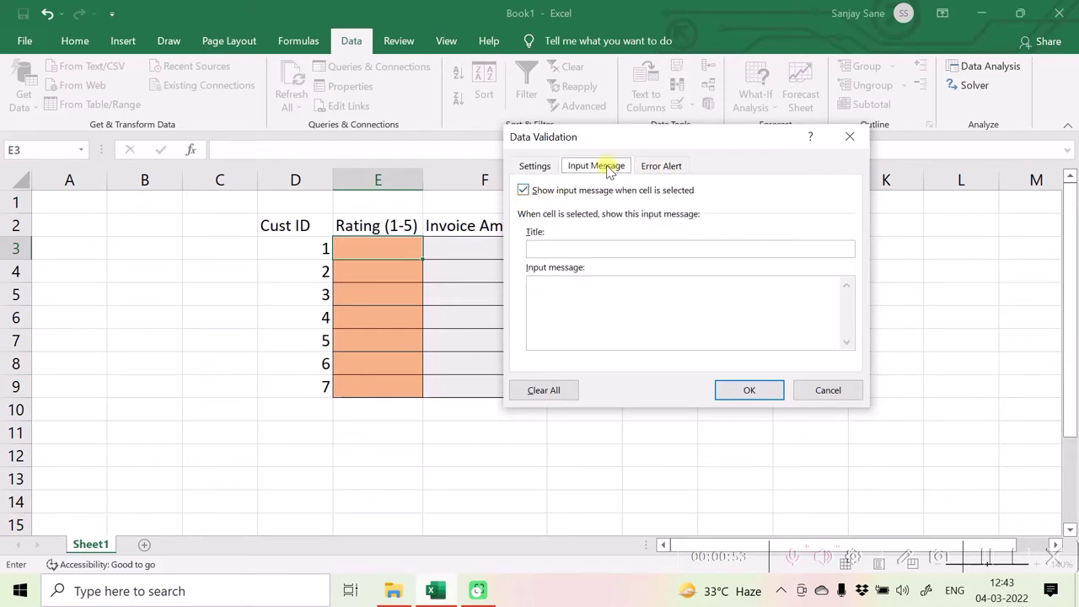
left_click(522, 190)
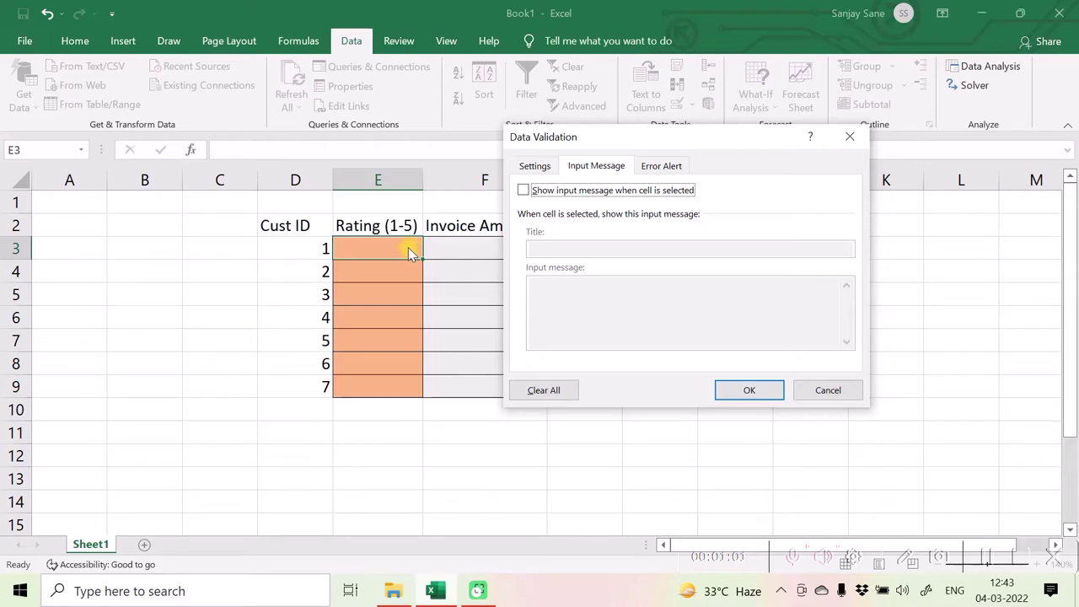
left_click(655, 166)
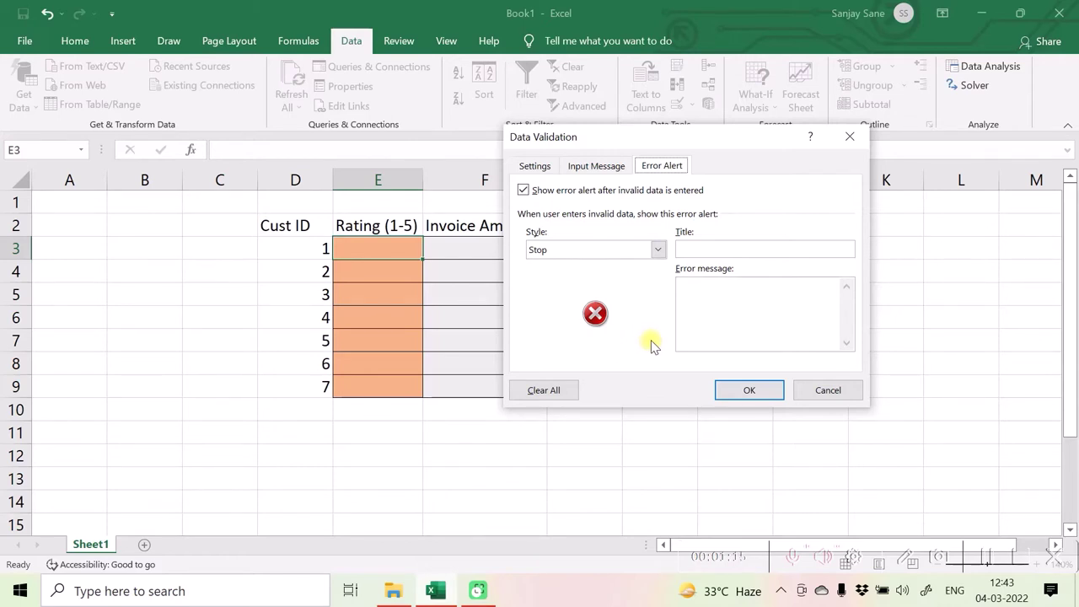
Compare the Warning and Information alert styles, then keep Stop
left_click(657, 251)
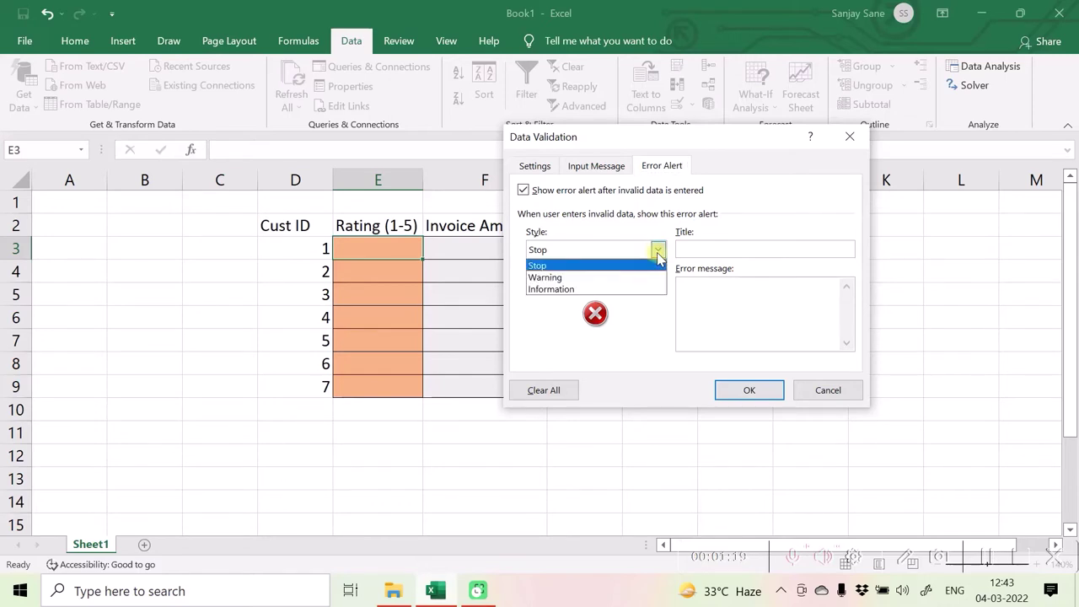
left_click(565, 278)
left_click(572, 250)
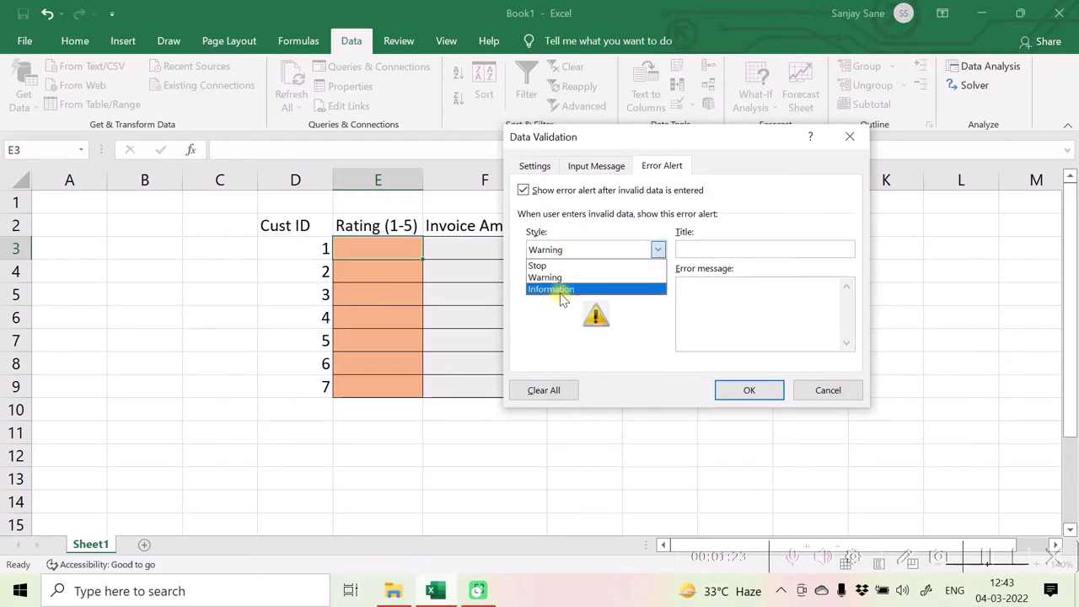
left_click(562, 290)
left_click(561, 250)
left_click(556, 265)
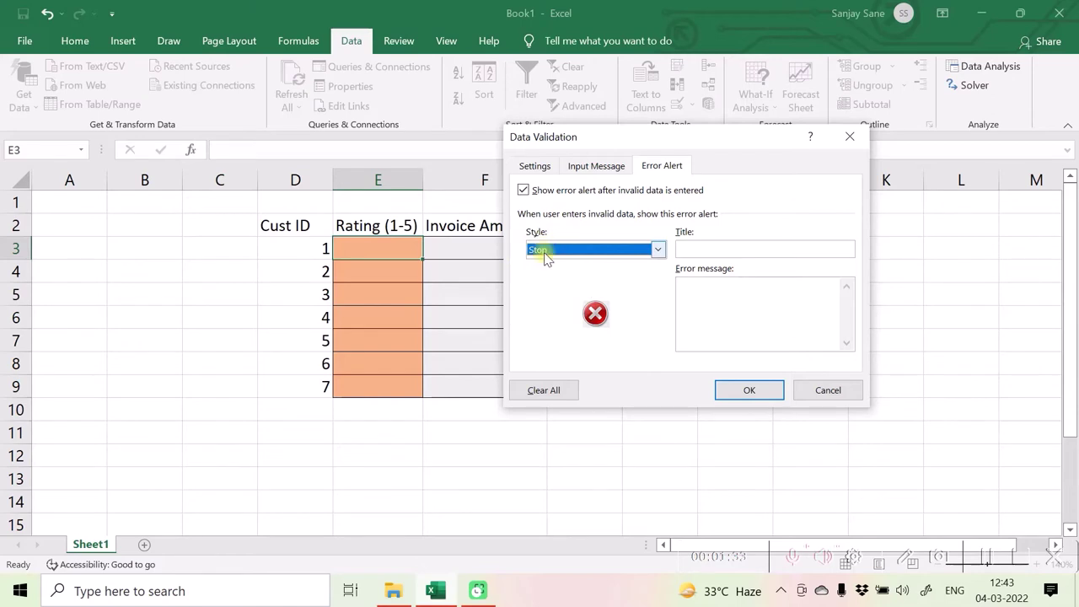
Title the alert 'Wrong Entry' with message 'The rating should only be between 1 and 5.' and apply
left_click(718, 247)
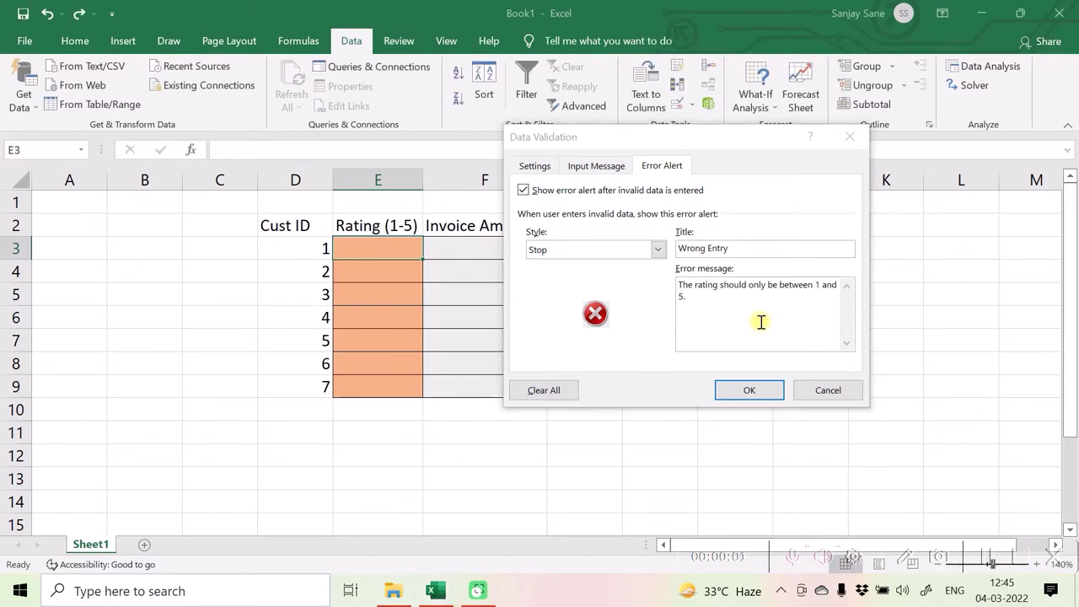
left_click(739, 250)
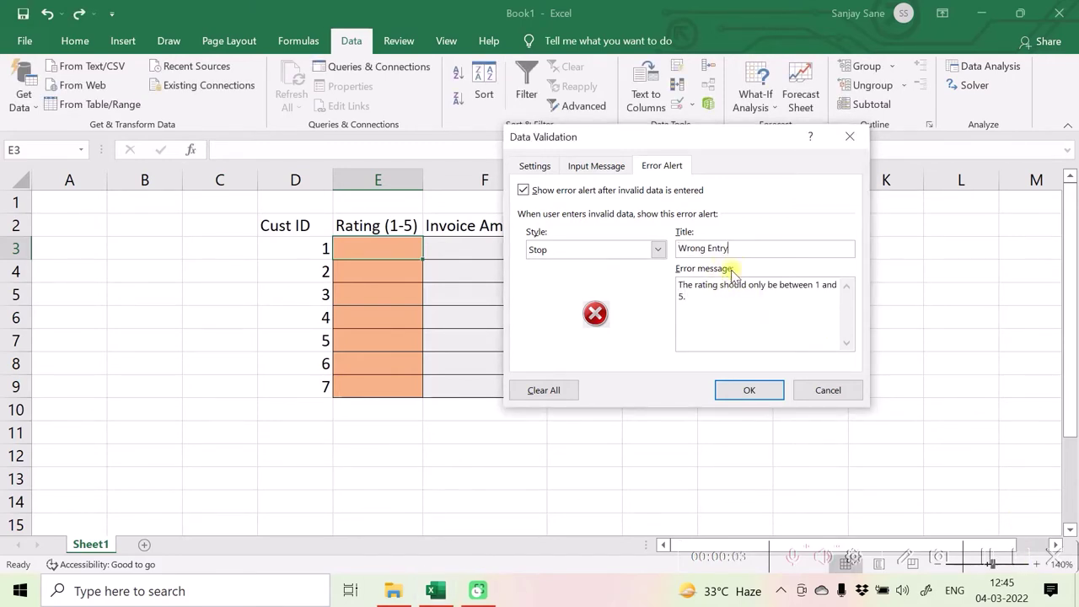
left_click(714, 314)
left_click(743, 393)
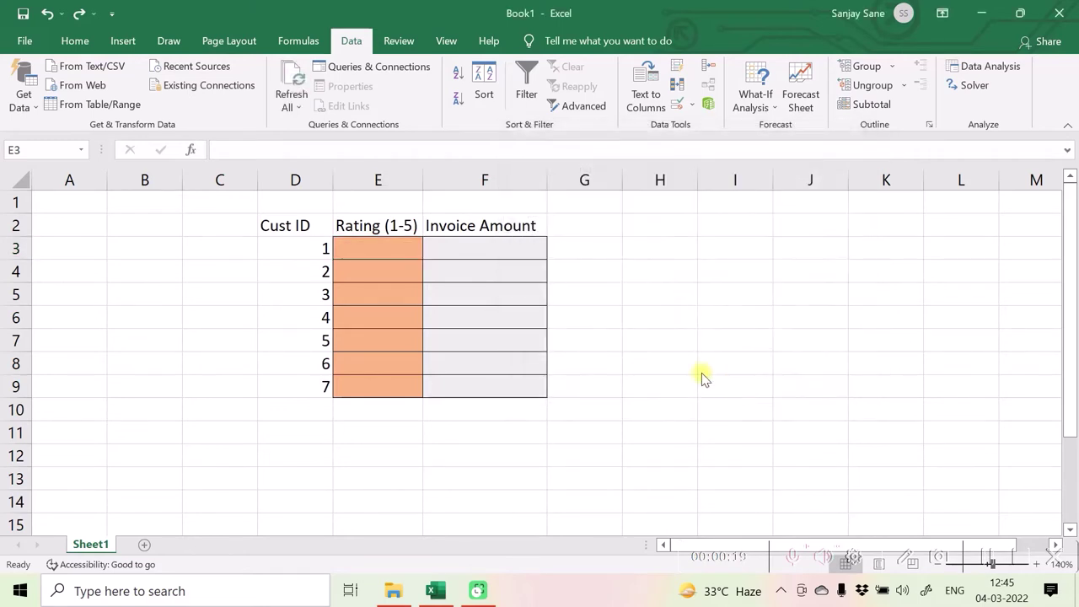
Enter the invalid text 'ty' in E3 to trigger the Wrong Entry stop alert
left_click(379, 240)
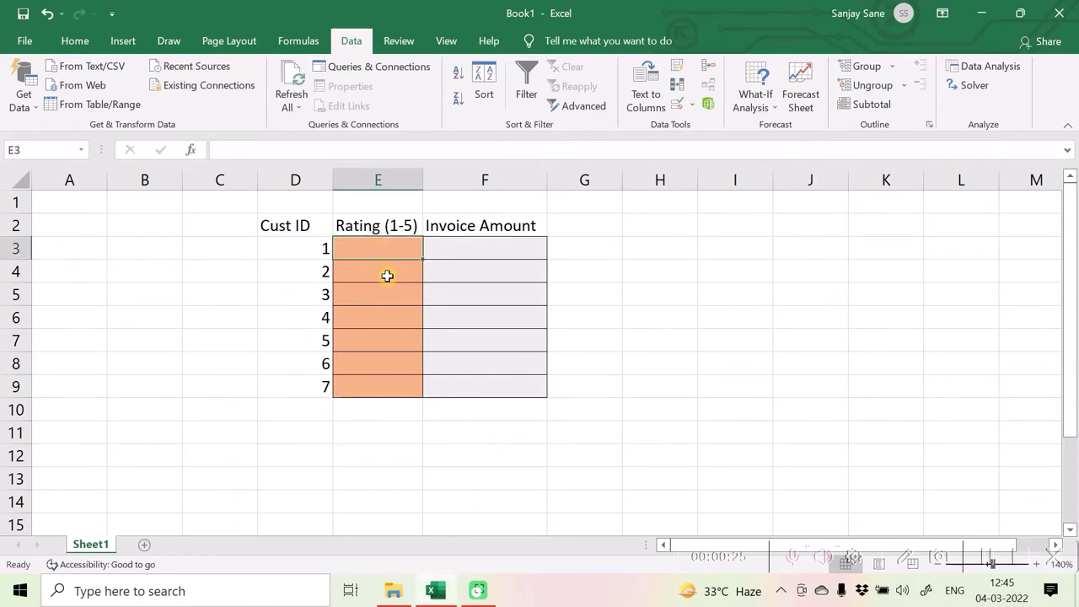
left_click_drag(387, 276, 387, 251)
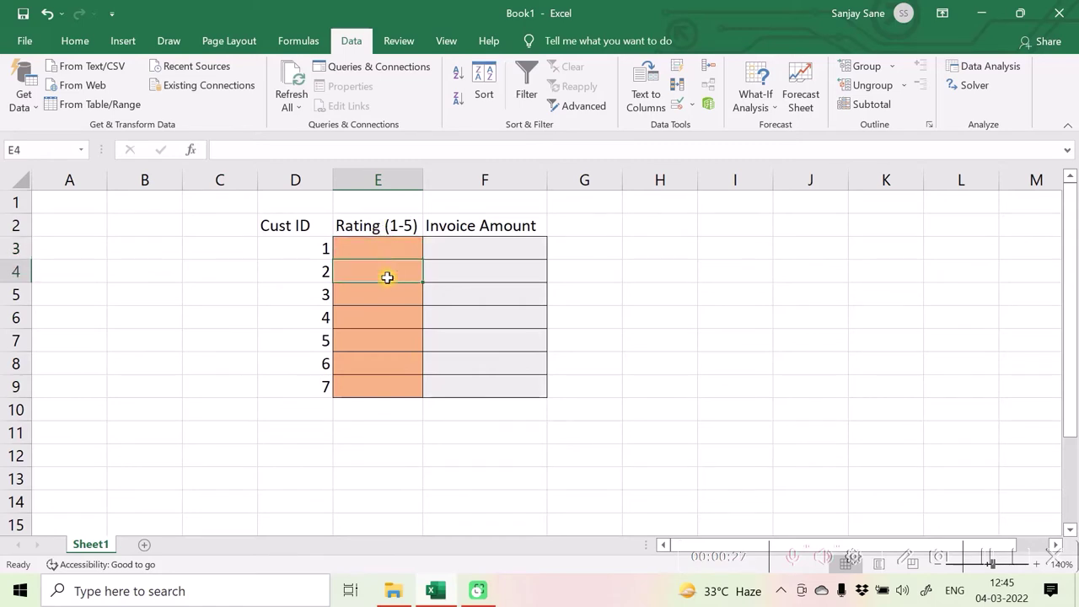
left_click(387, 250)
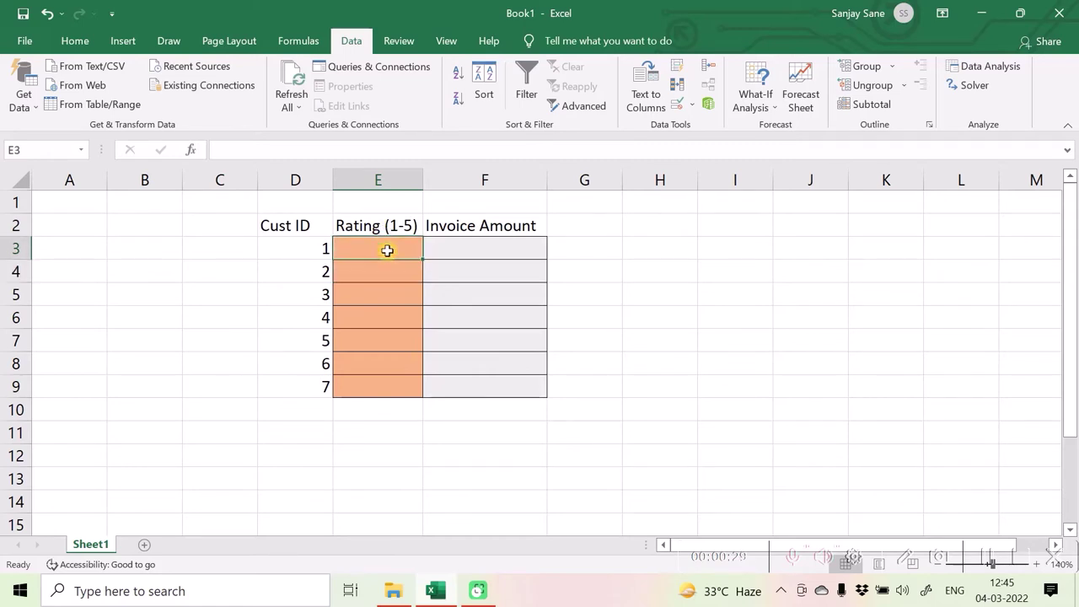
type("ty")
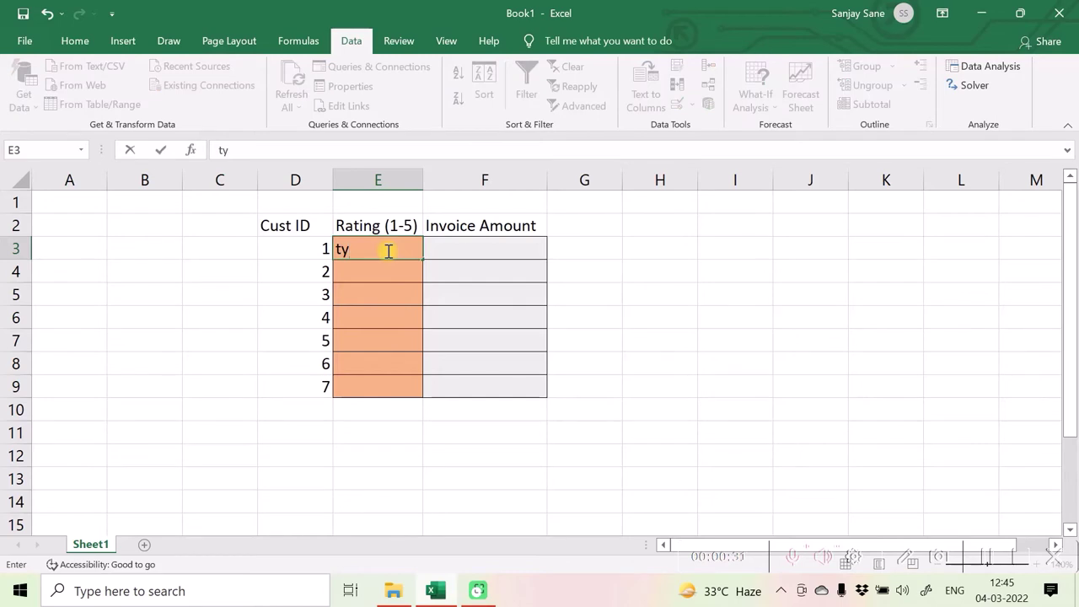
key("Return")
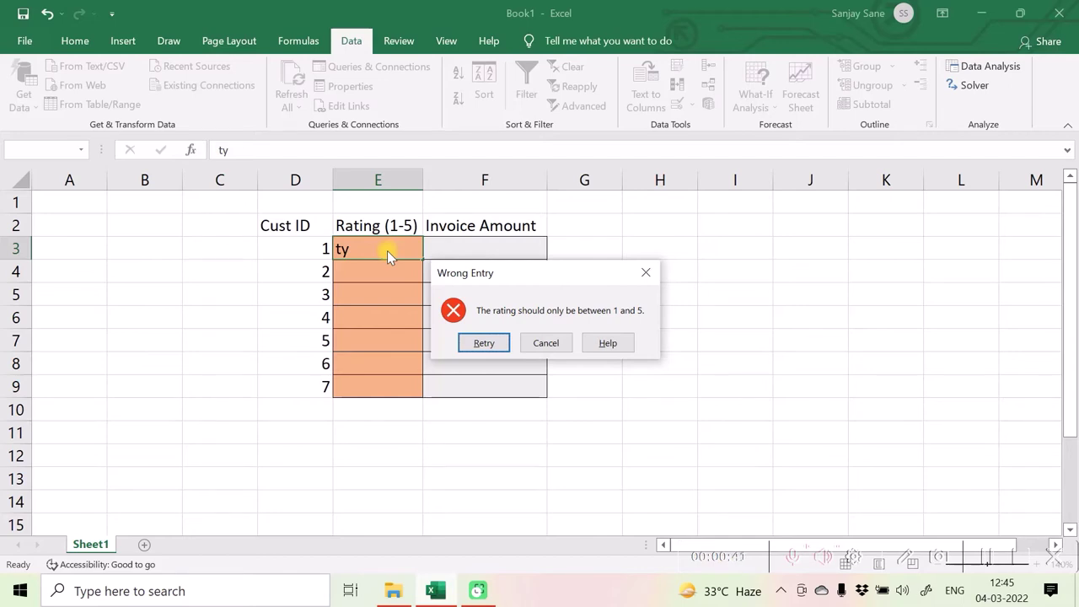
Retry with 7, which is rejected, then enter the valid rating 4 in E3
left_click(484, 343)
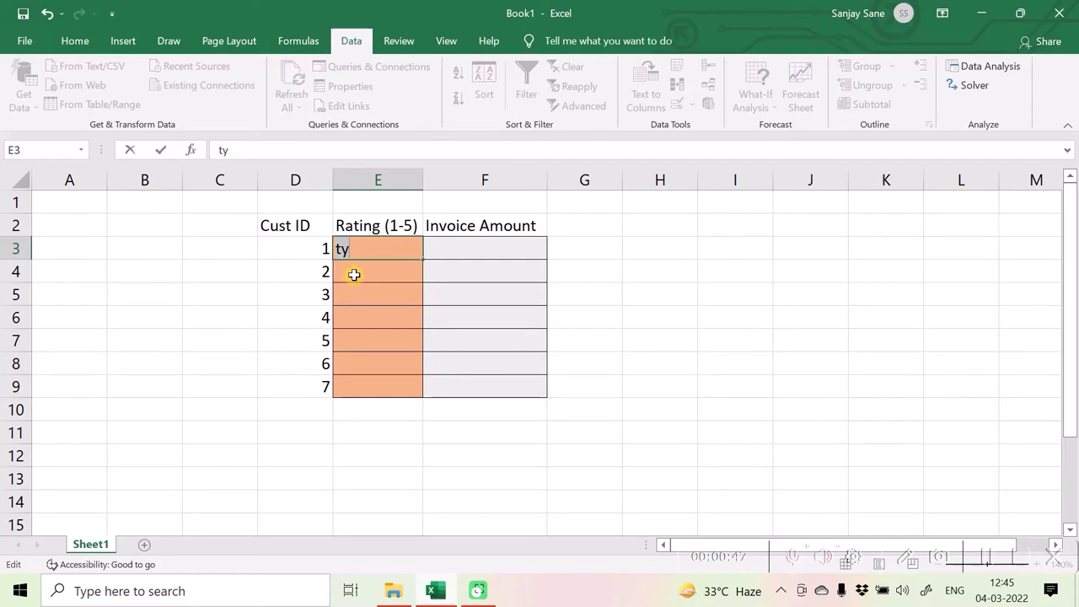
type("7")
key("Return")
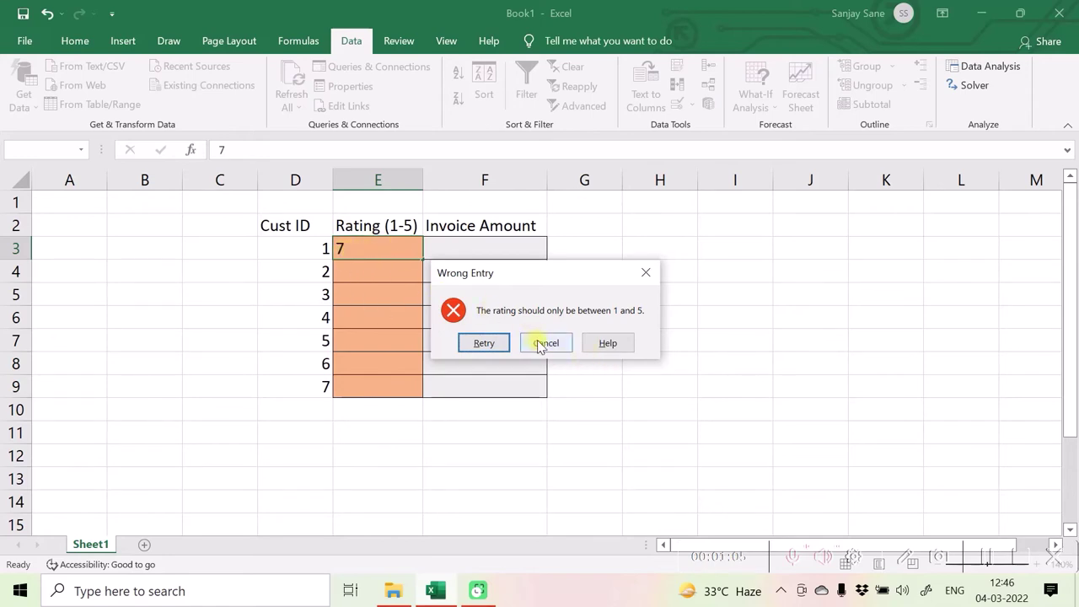
left_click(466, 344)
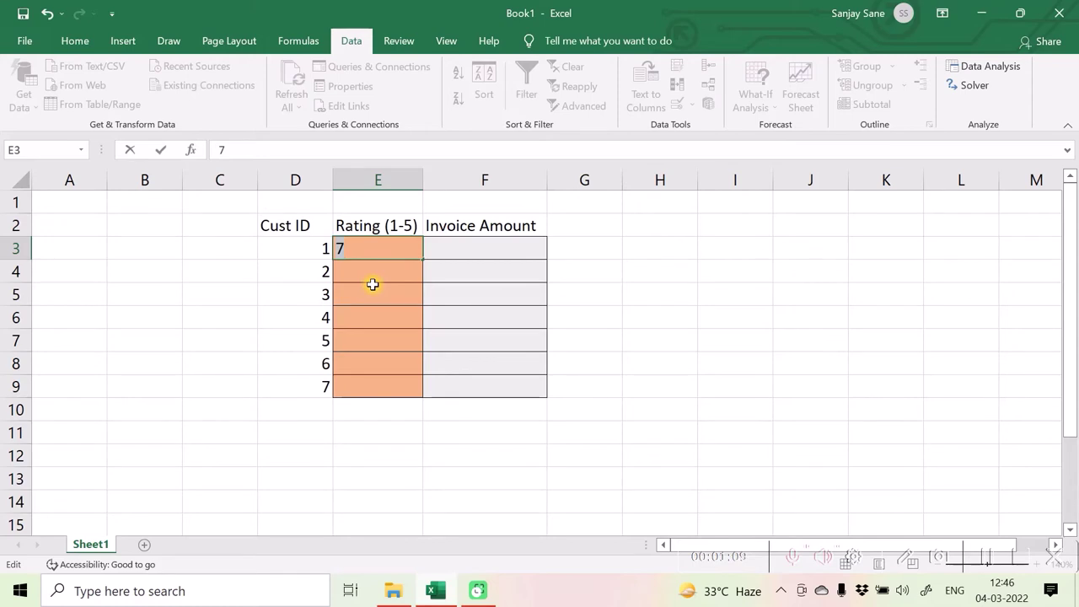
type("4")
key("Return")
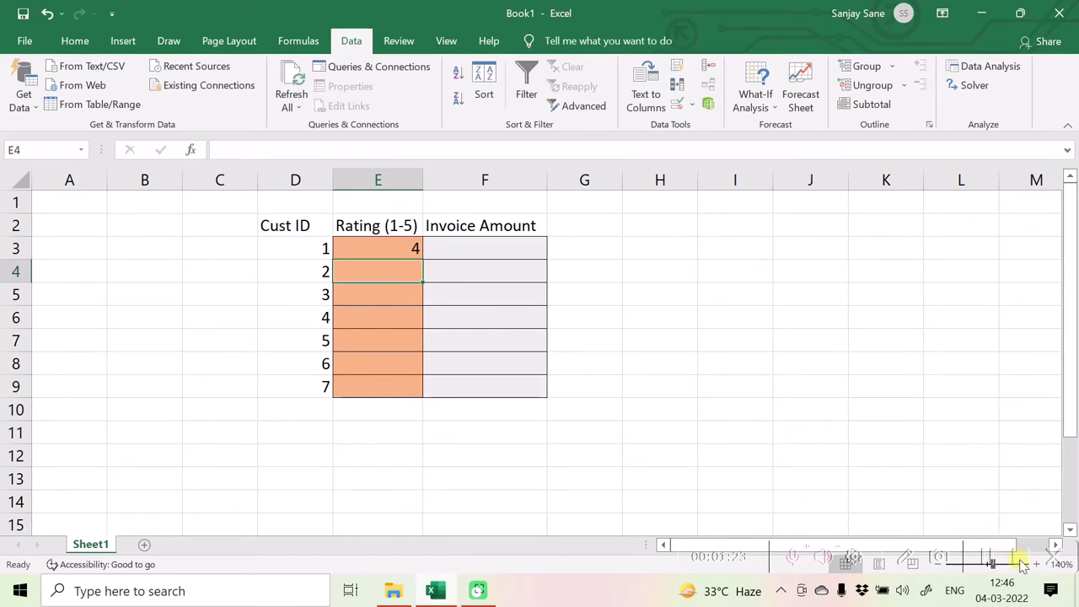
Restrict Invoice Amount F3:F9 to decimals from 0 to 100000
mouse_move(479, 248)
left_mouse_down()
mouse_move(498, 255)
mouse_move(479, 389)
left_mouse_up()
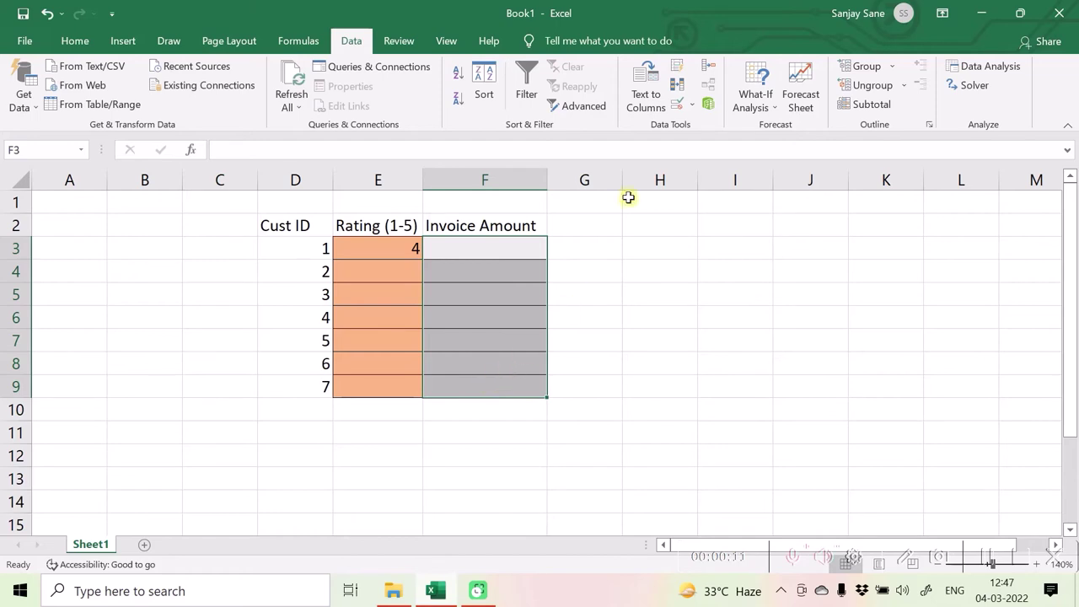
left_click(677, 103)
left_click(534, 166)
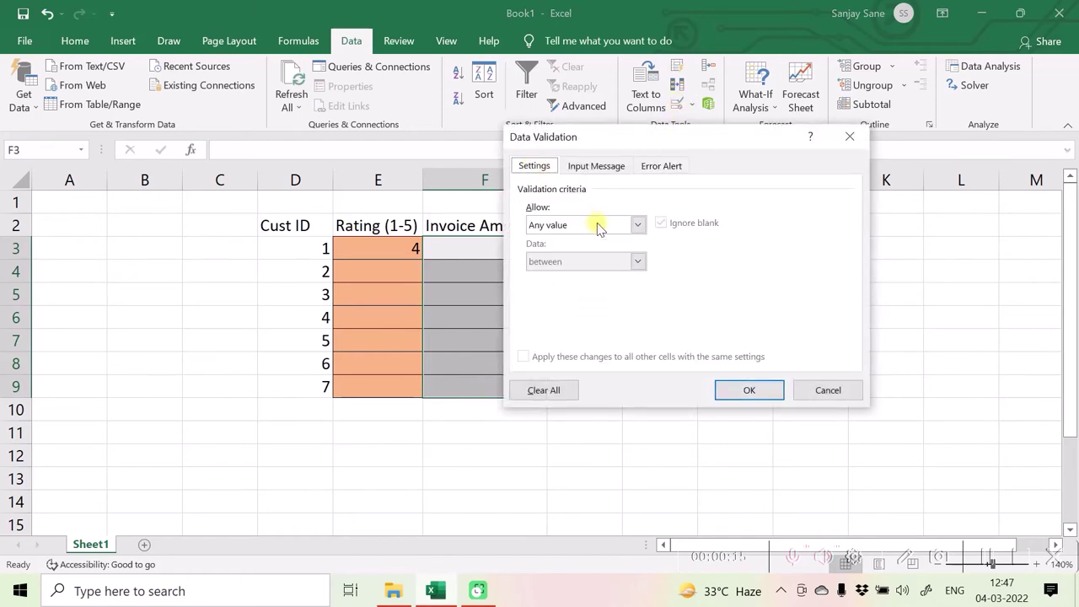
left_click(580, 230)
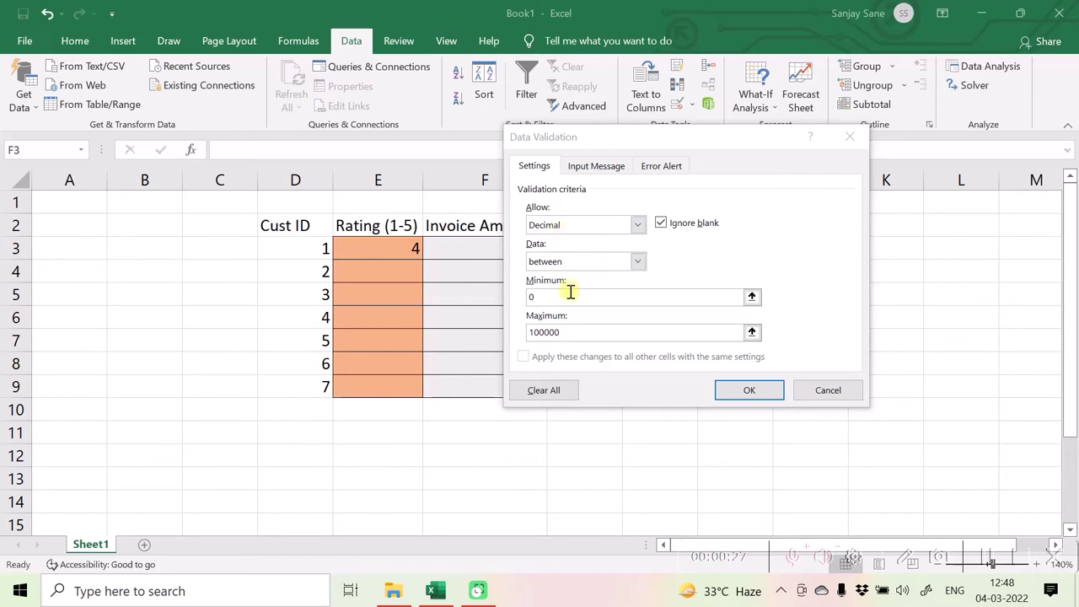
left_click(585, 329)
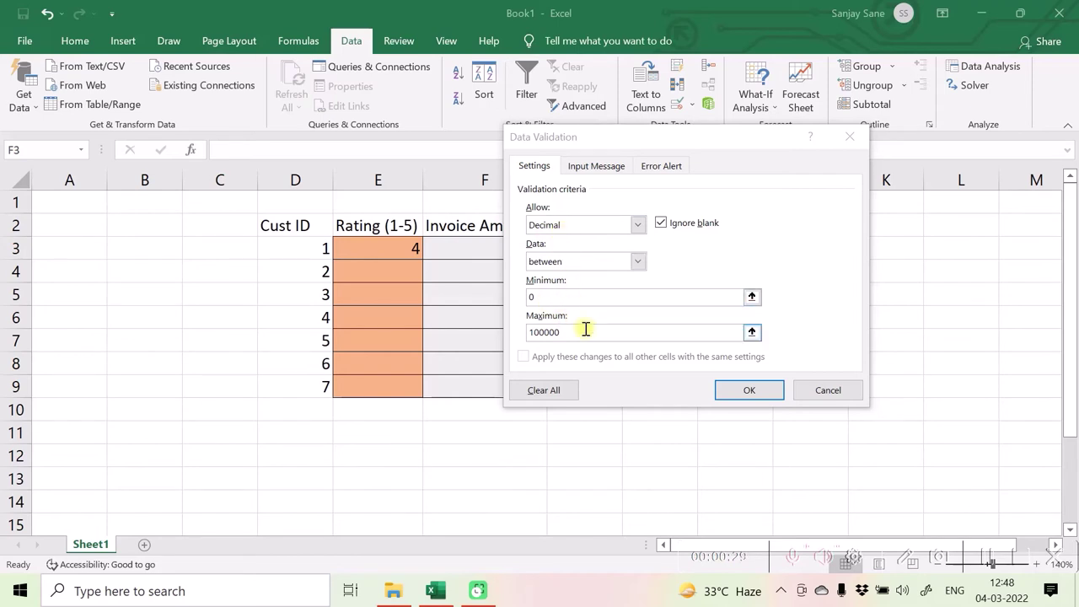
left_click(661, 166)
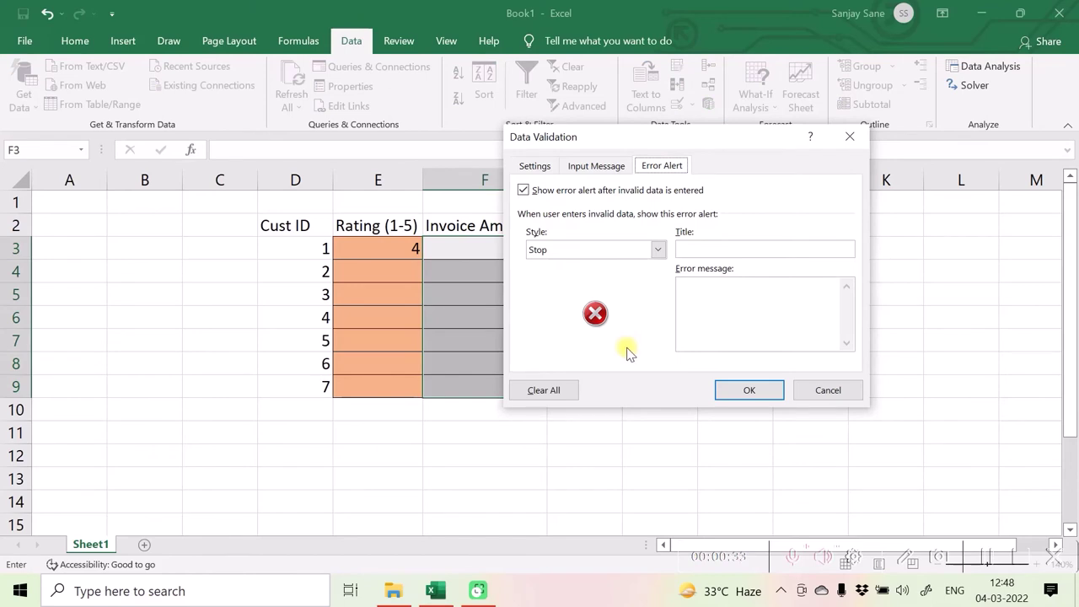
Apply a Warning 'Wrong Entry' alert: 'Amount should be between 0 and 100000.'
left_click(988, 556)
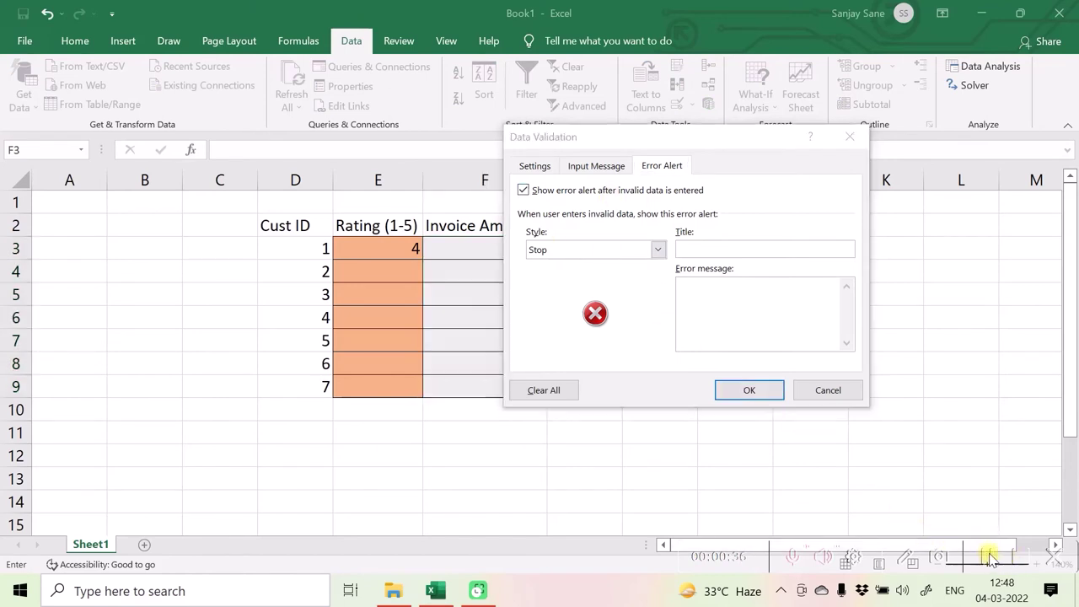
left_click(597, 251)
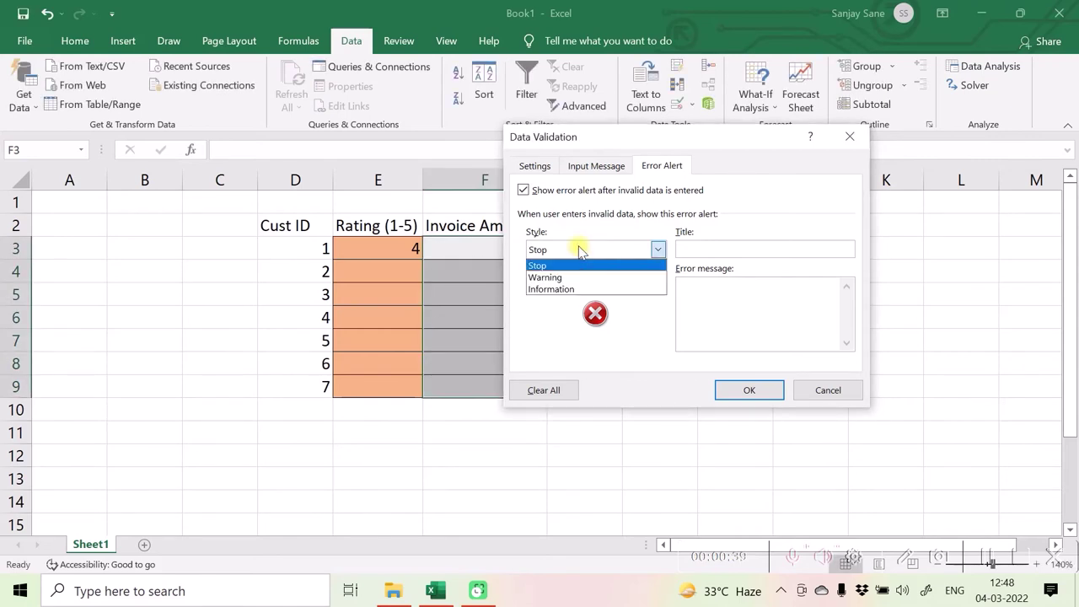
left_click(549, 278)
type("Wrong Entry")
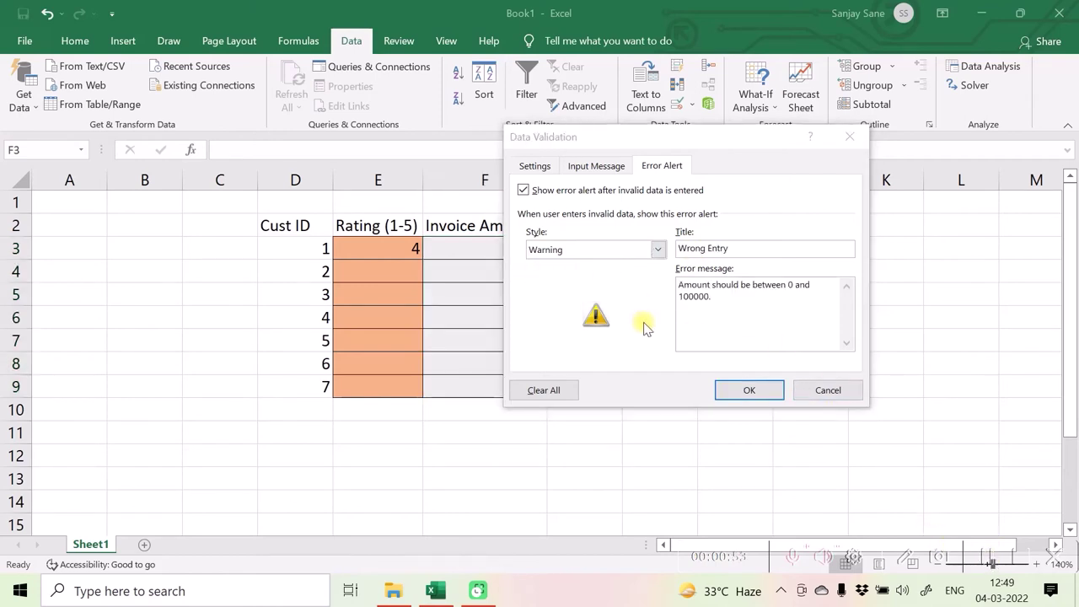
left_click(749, 390)
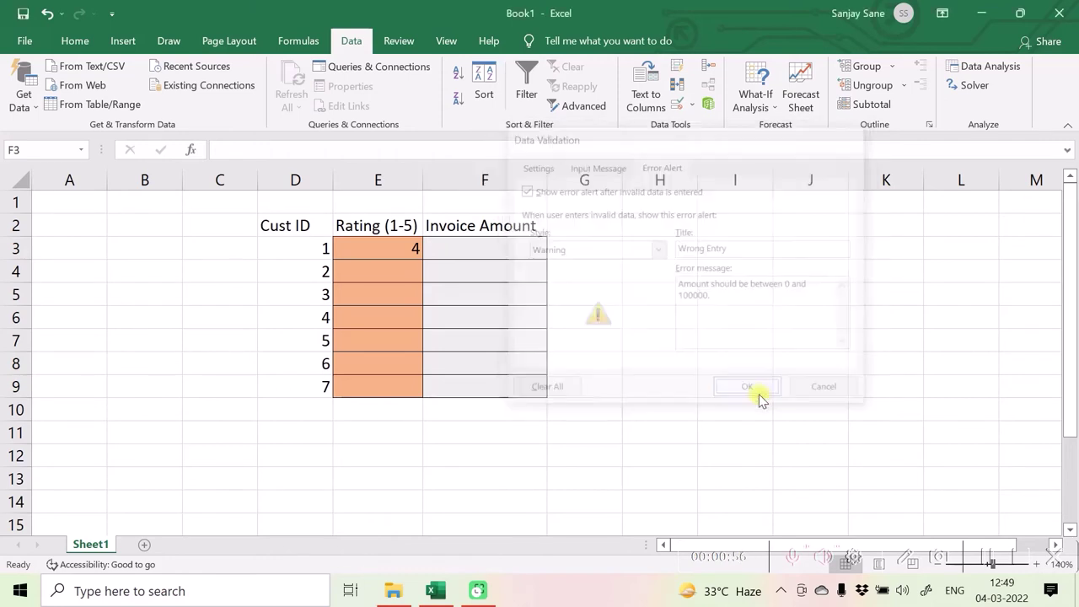
Enter -45 in F4 and keep it by accepting the Warning alert
left_click(491, 248)
left_click(491, 275)
type("-")
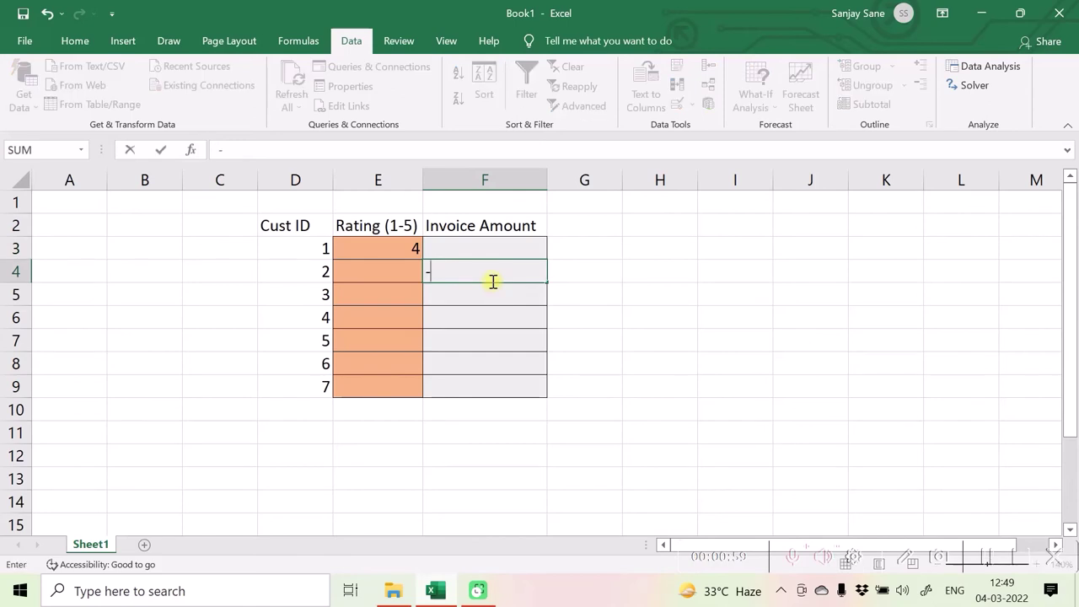
type("45")
key("Return")
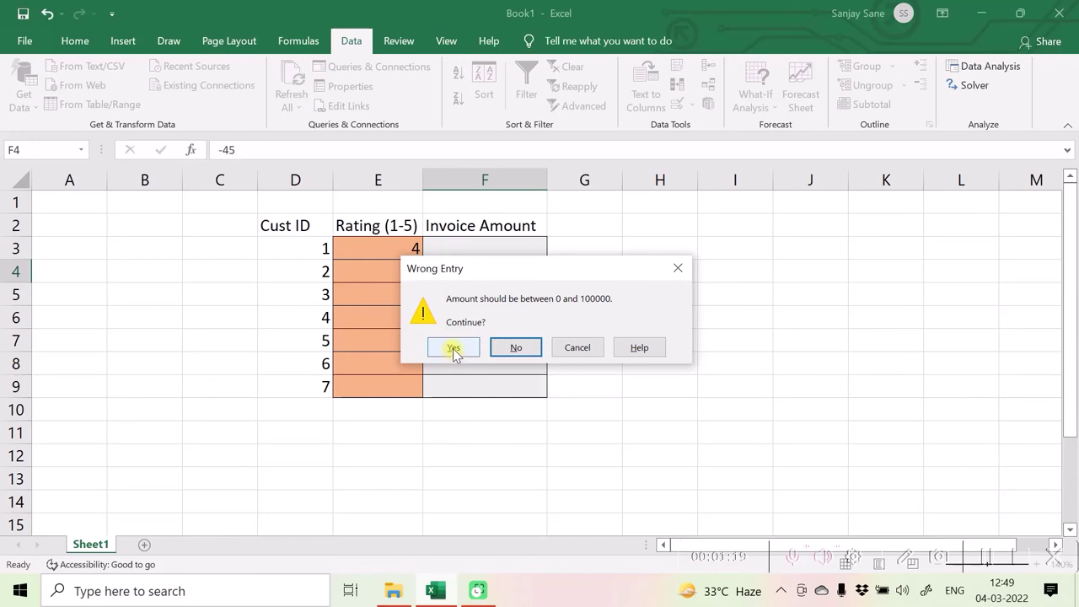
left_click(453, 348)
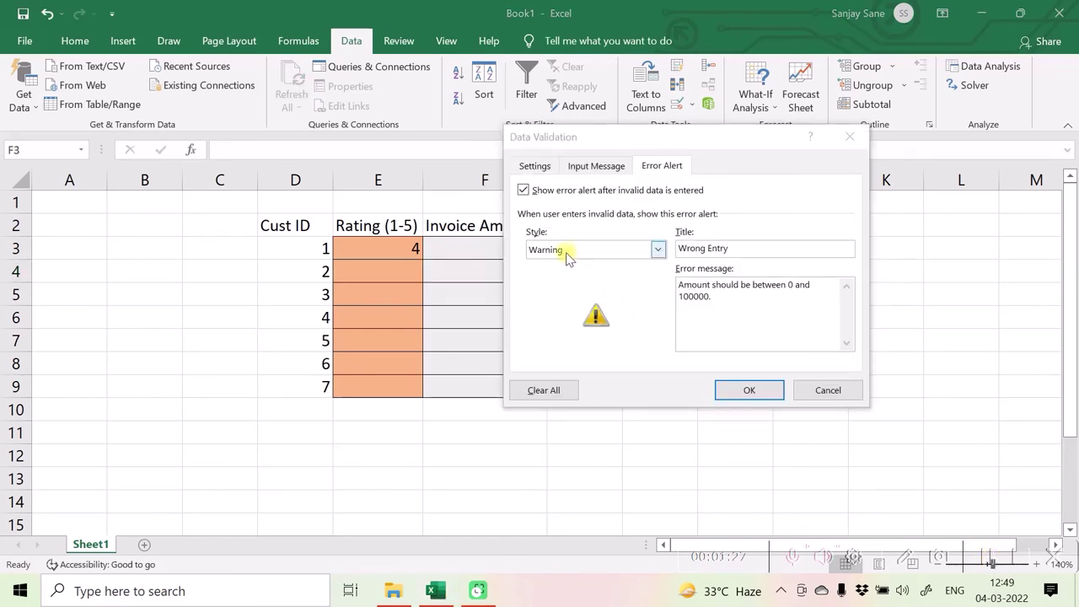
Change the Invoice Amount alert style to Information and apply it
left_click(567, 253)
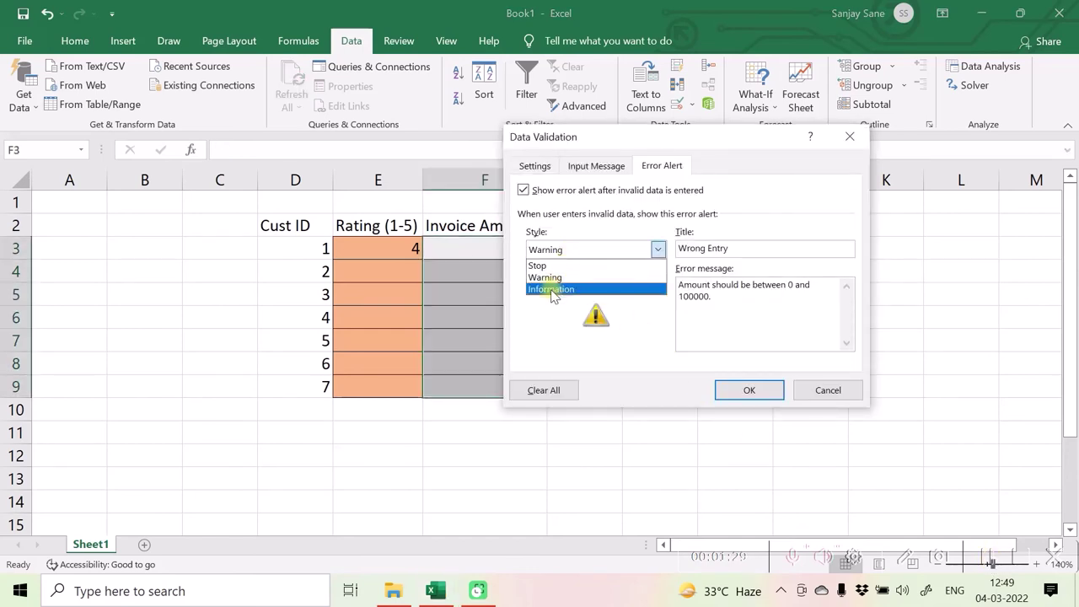
left_click(553, 290)
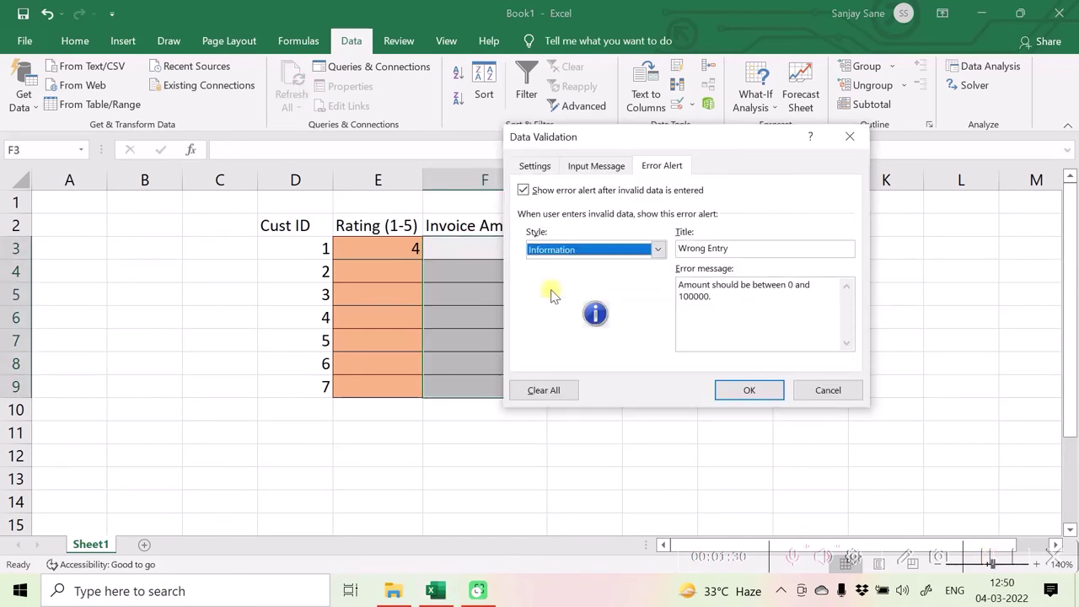
left_click(748, 392)
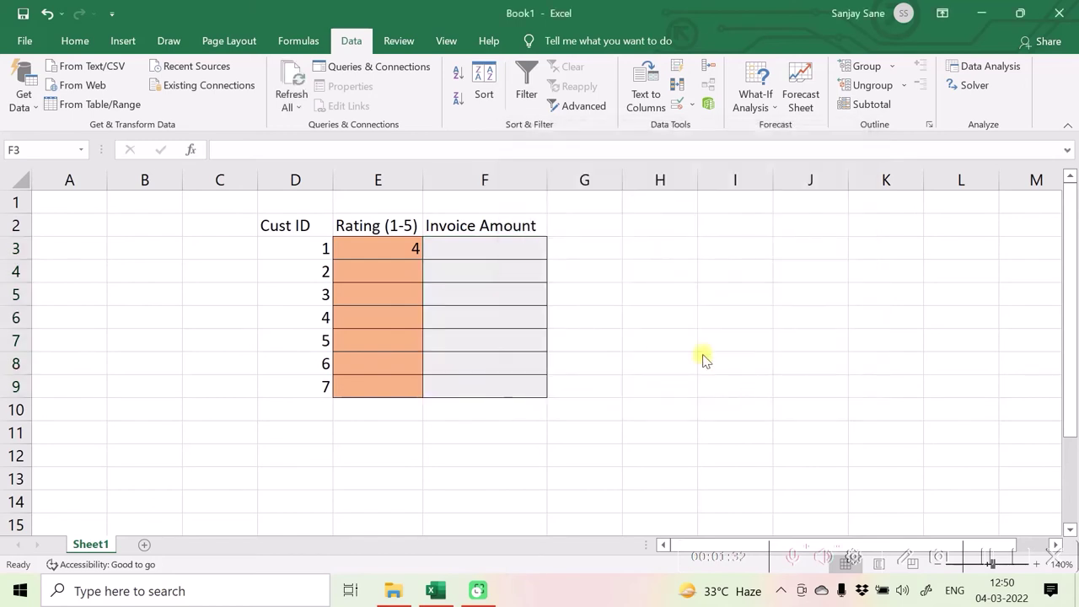
Test -49 in F5, dismiss the information alert, then delete the value
left_click(489, 250)
left_click(487, 287)
type("-")
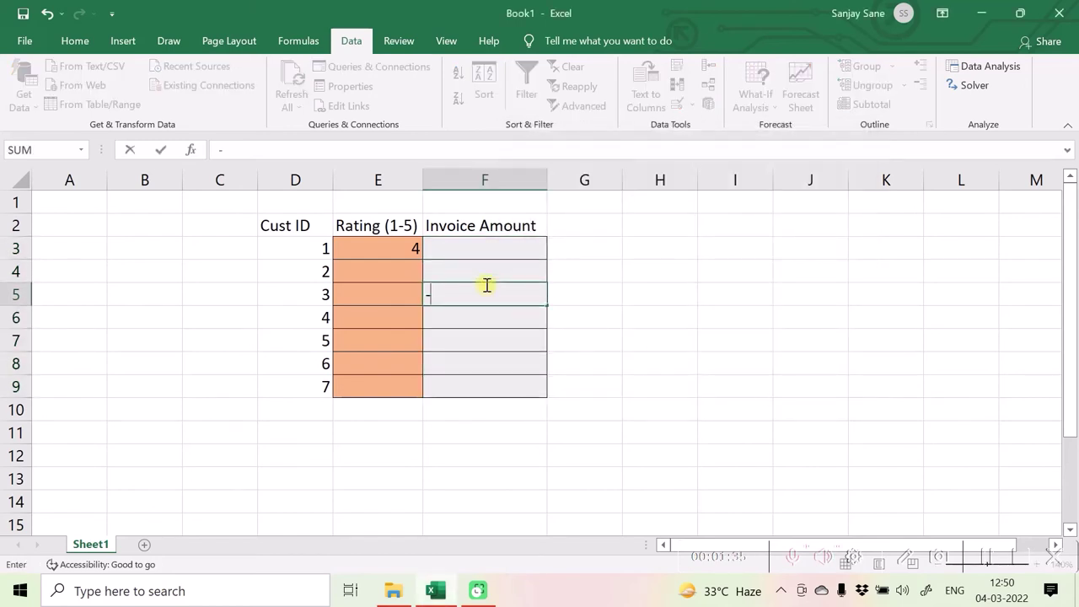
type("49")
key("Return")
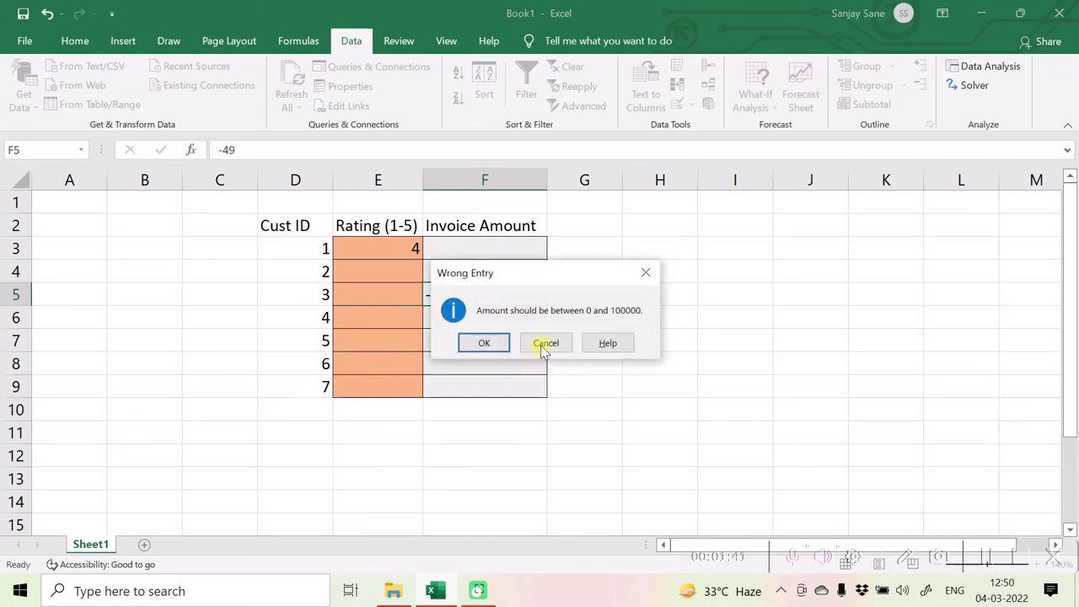
left_click(481, 343)
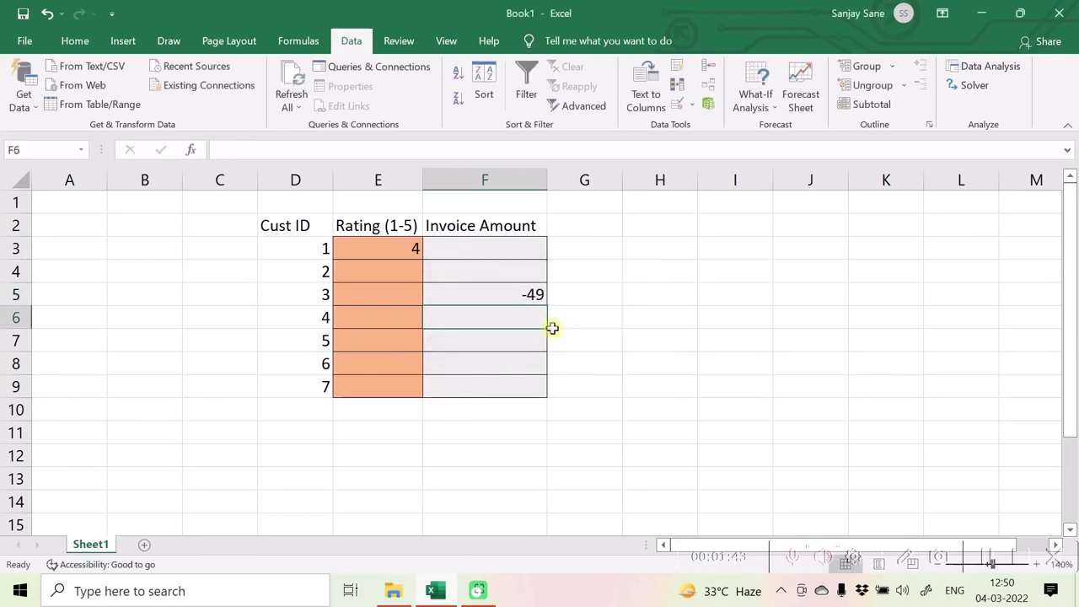
left_click(506, 300)
key("Delete")
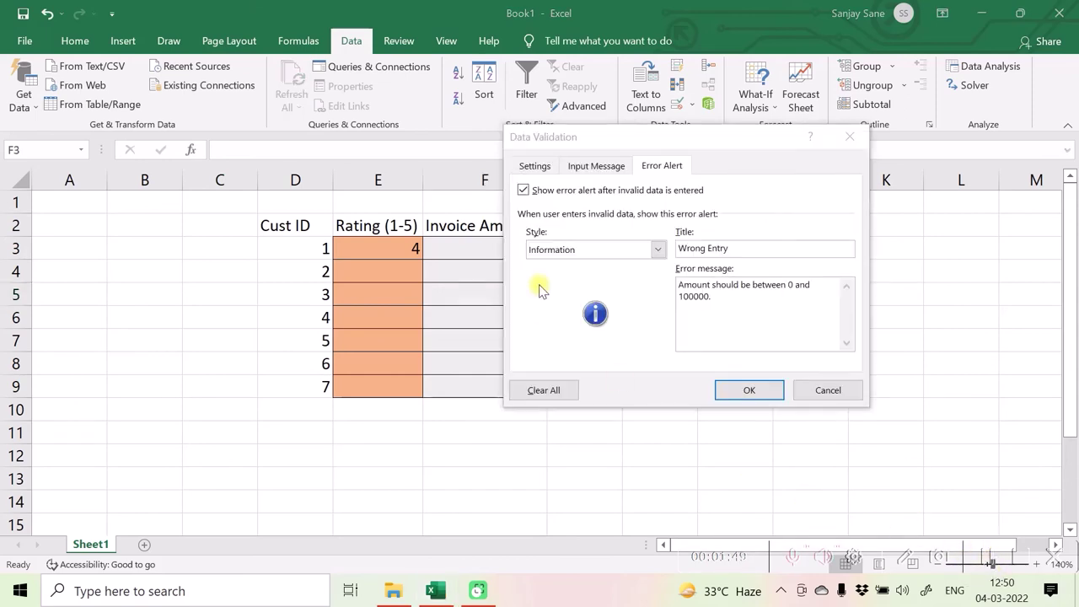
Set the Invoice Amount Wrong Entry alert style back to Stop
left_click(612, 248)
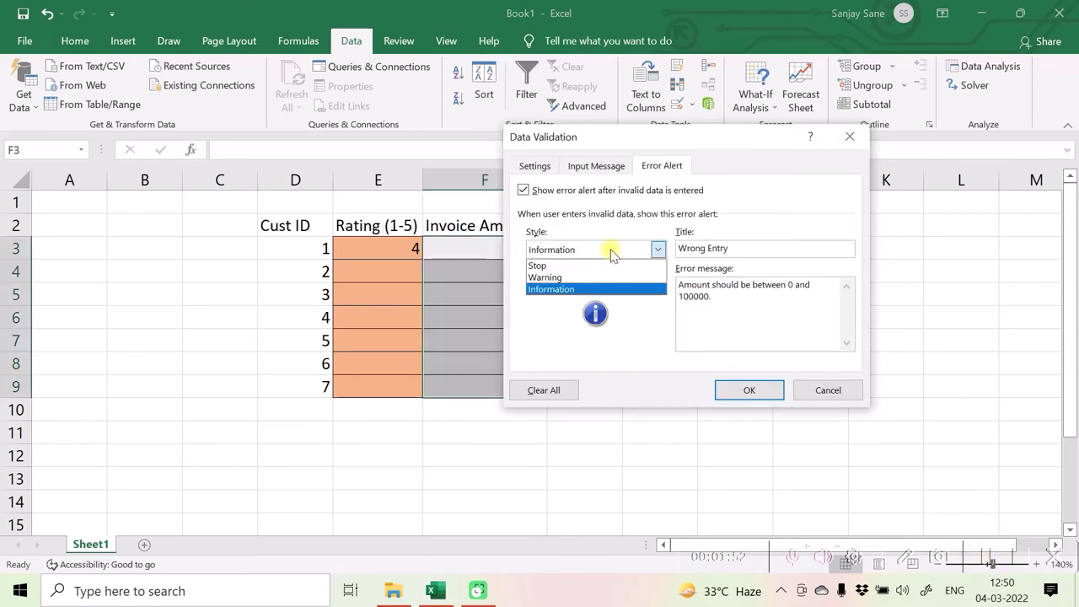
left_click(536, 264)
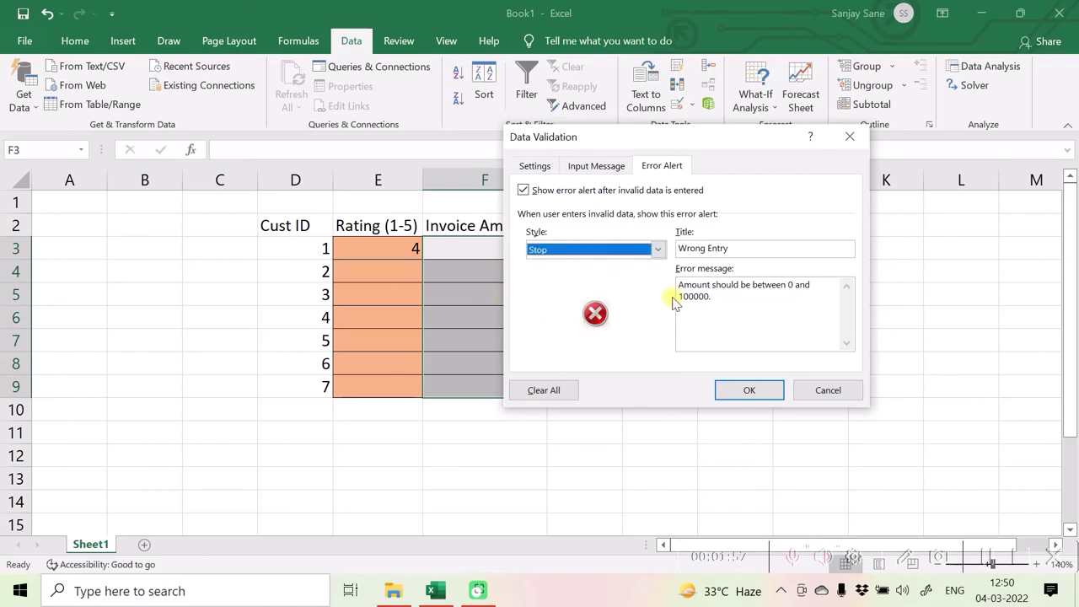